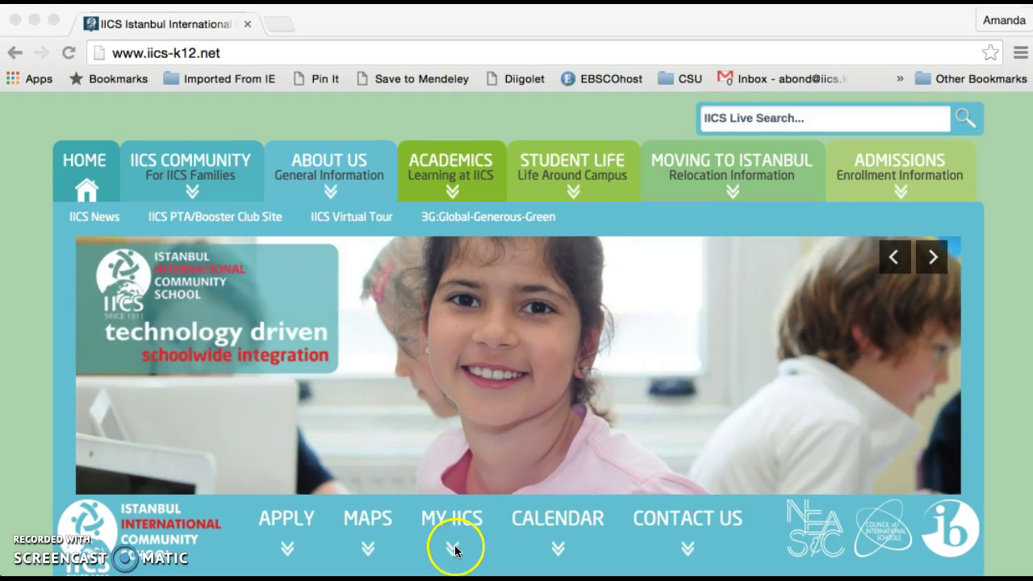
# Open IICS Follett Destiny from the MY IICS quick links menu
pyautogui.click(453, 549)
pyautogui.click(453, 547)
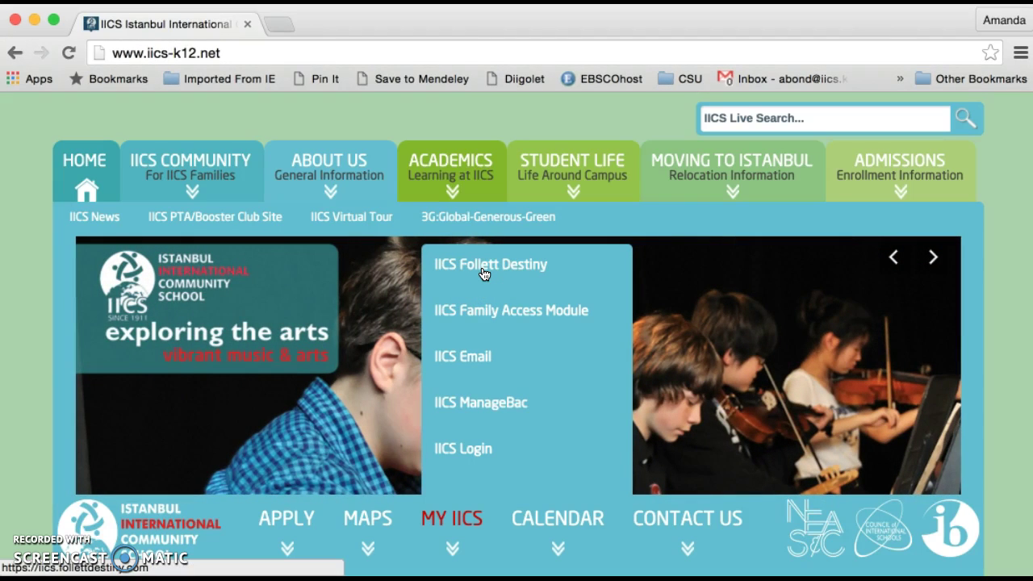
pyautogui.click(483, 270)
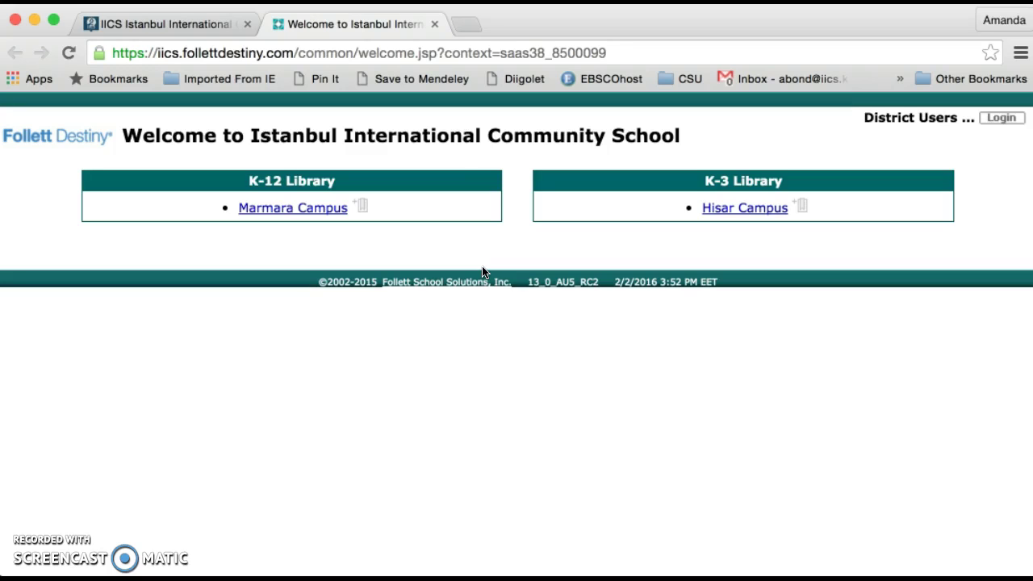
# Choose the Marmara Campus library listed under K-12 Library
pyautogui.click(225, 236)
pyautogui.click(273, 212)
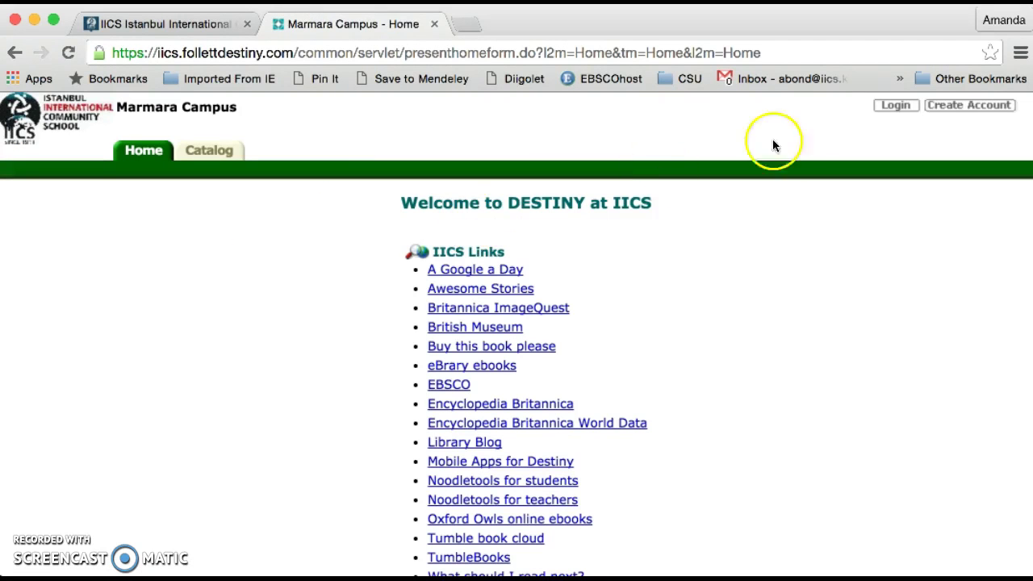
# Replace the saved login with the student account's user name and password, then log in
pyautogui.click(897, 107)
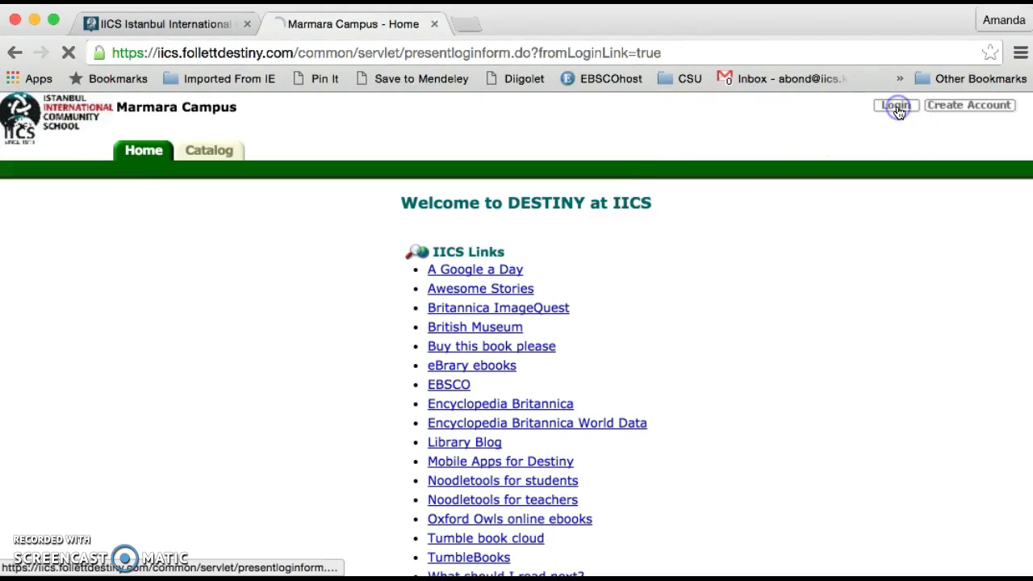
pyautogui.press('BackSpace')
pyautogui.press('BackSpace')
pyautogui.press('BackSpace')
pyautogui.press('BackSpace')
pyautogui.press('BackSpace')
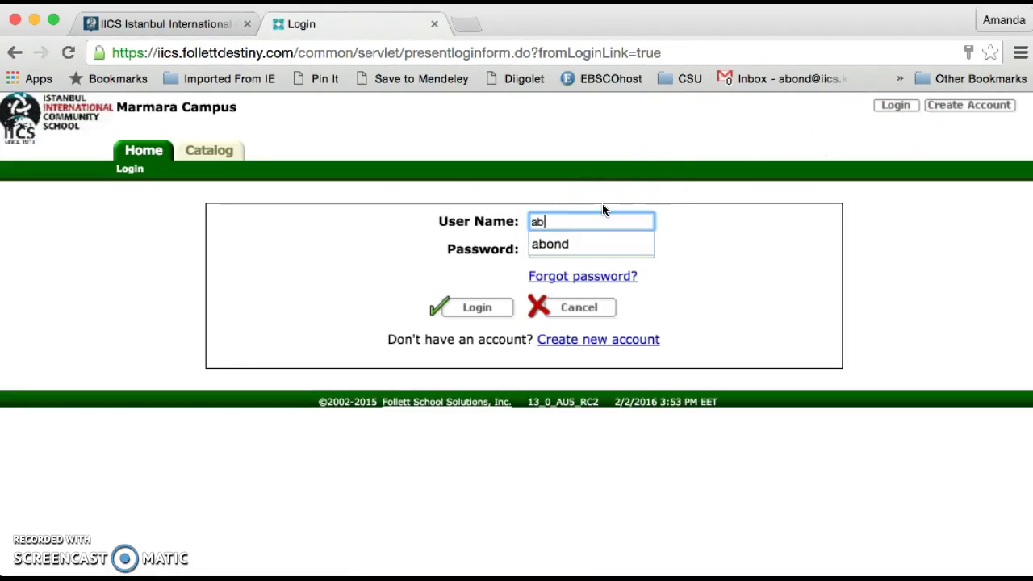
pyautogui.write('st')
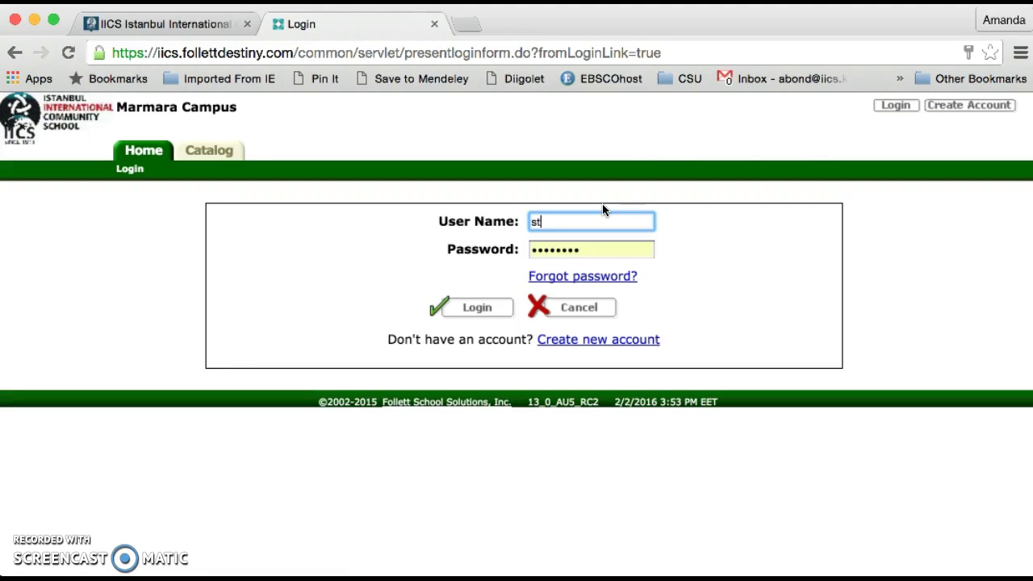
pyautogui.write('udent')
pyautogui.click(593, 252)
pyautogui.press('super+a')
pyautogui.press('BackSpace')
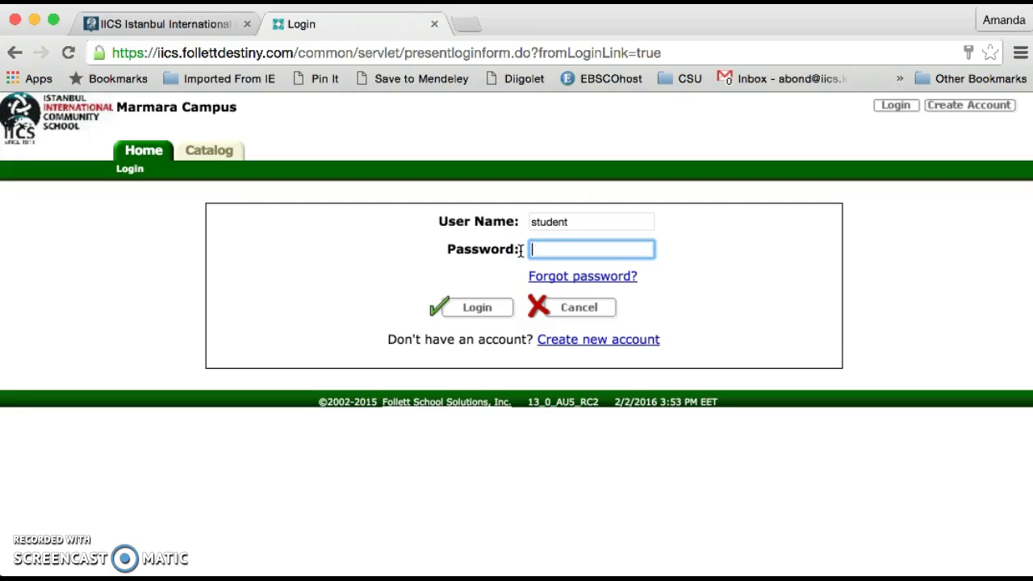
pyautogui.write('••••••')
pyautogui.press('BackSpace')
pyautogui.press('BackSpace')
pyautogui.press('BackSpace')
pyautogui.press('BackSpace')
pyautogui.press('BackSpace')
pyautogui.press('BackSpace')
pyautogui.write('•••••••')
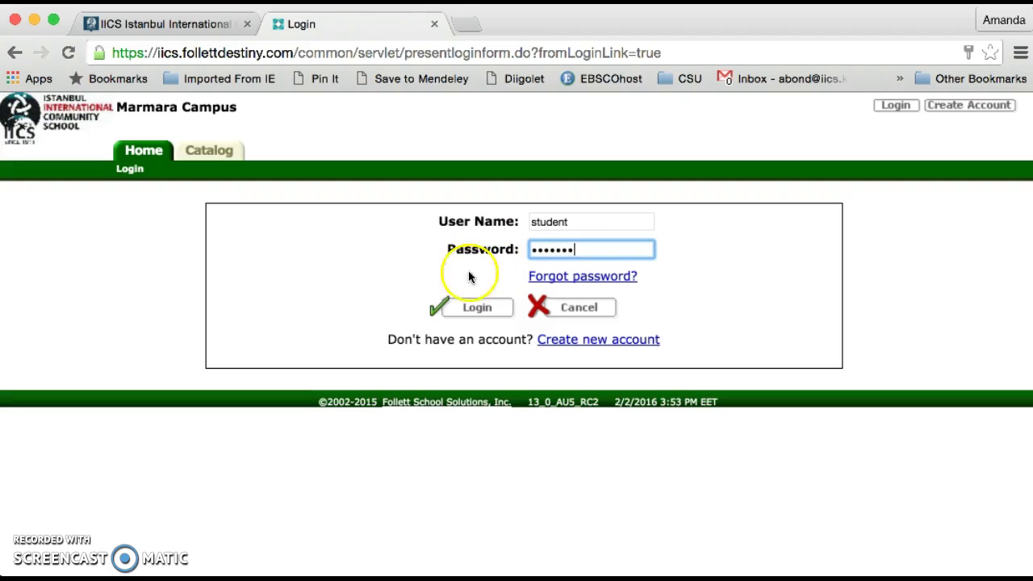
pyautogui.click(472, 308)
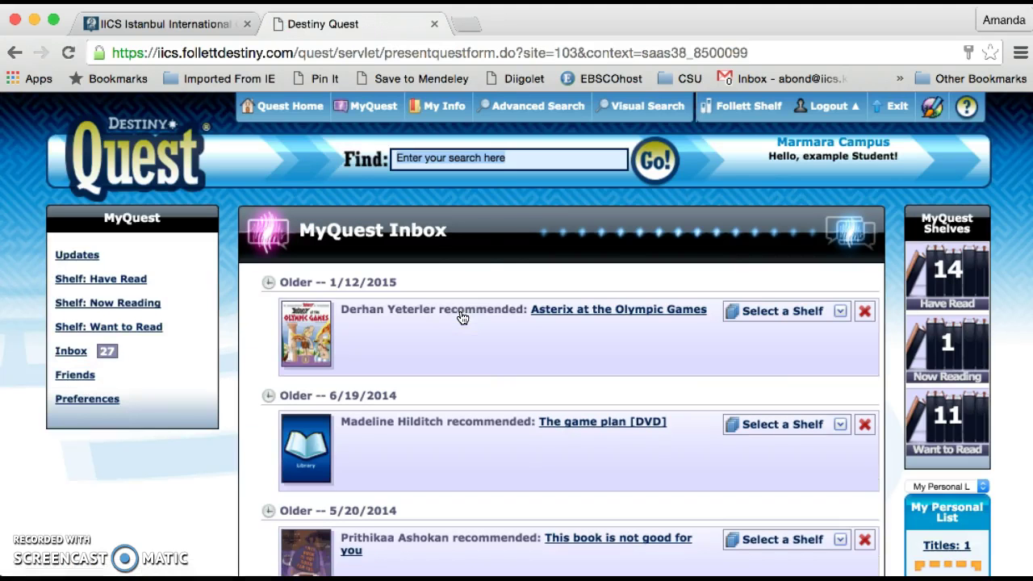
# Search the library catalogue for 'dolphin'
pyautogui.click(493, 157)
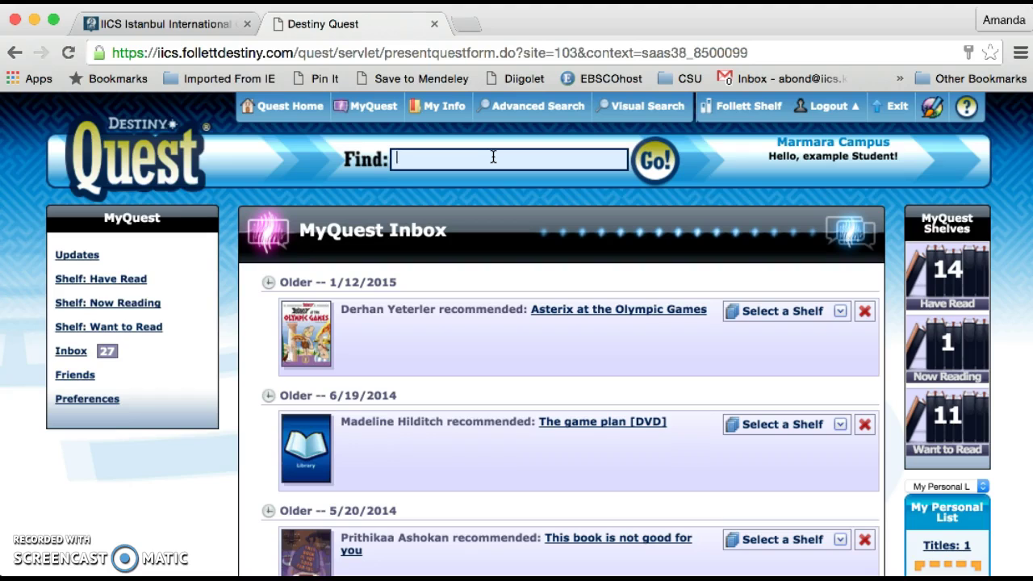
pyautogui.write('dolphin')
pyautogui.click(655, 160)
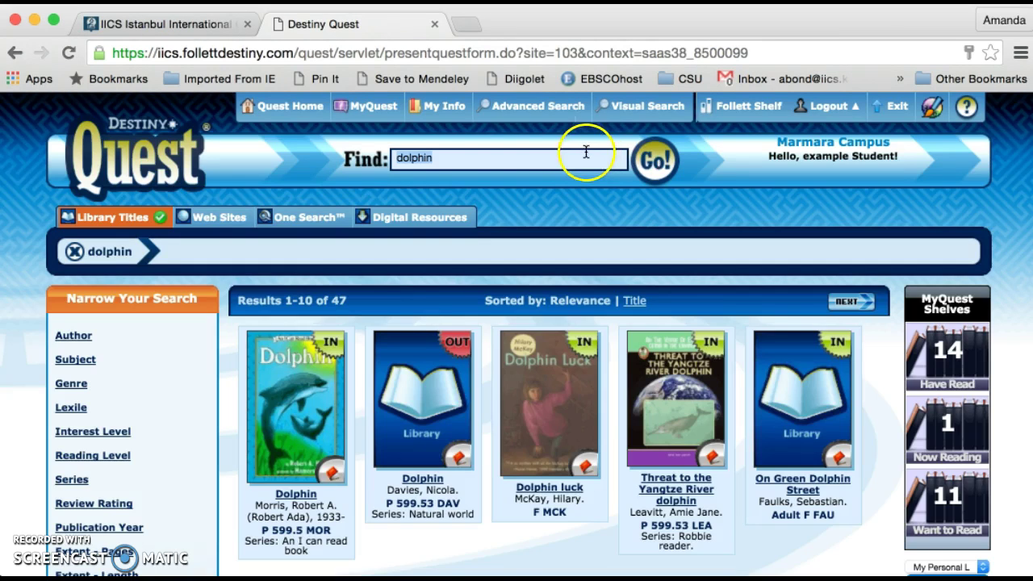
# Show the dolphin results under the Web Sites tab
pyautogui.click(219, 226)
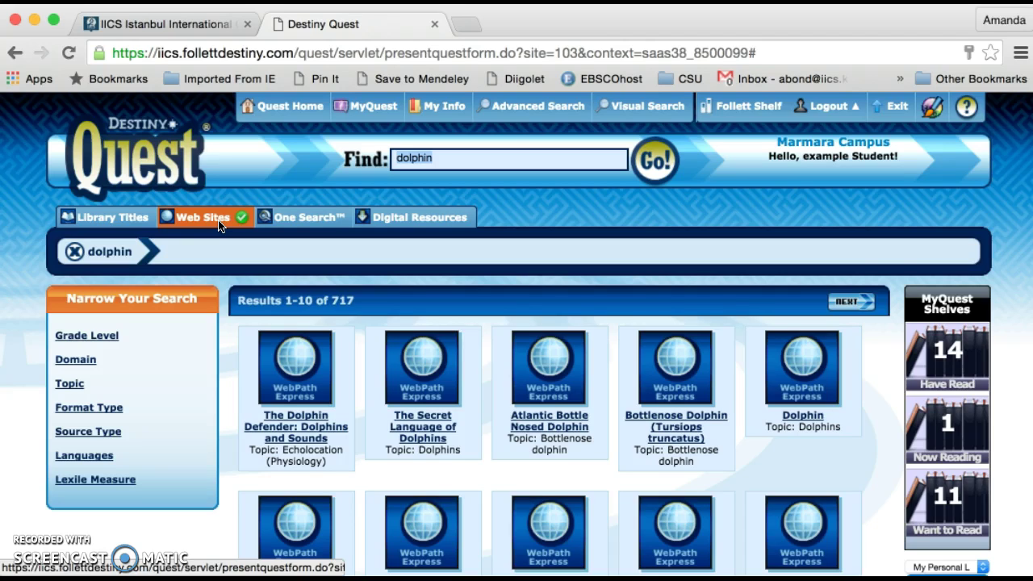
pyautogui.click(296, 430)
pyautogui.click(296, 432)
pyautogui.click(412, 424)
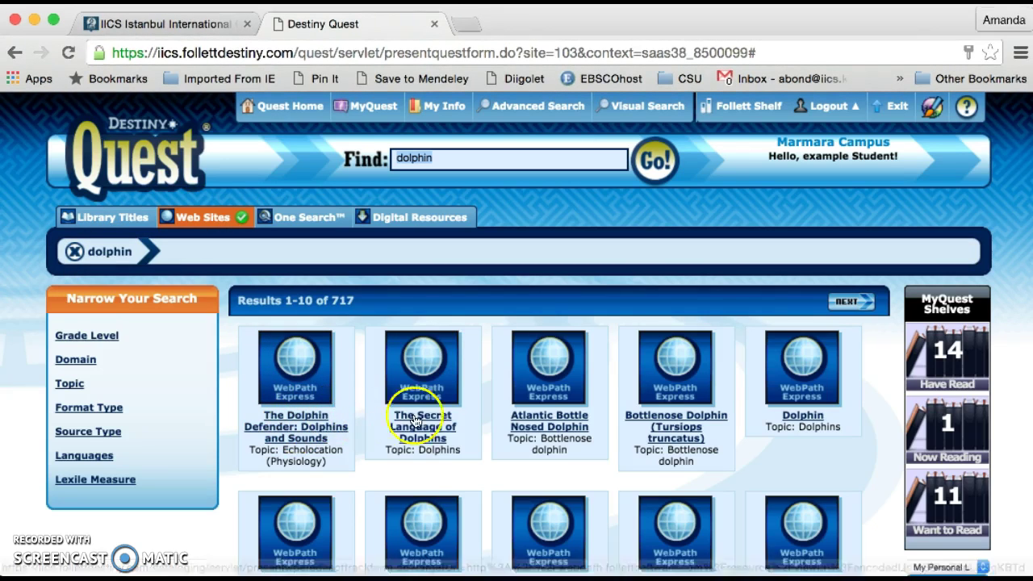
pyautogui.click(299, 434)
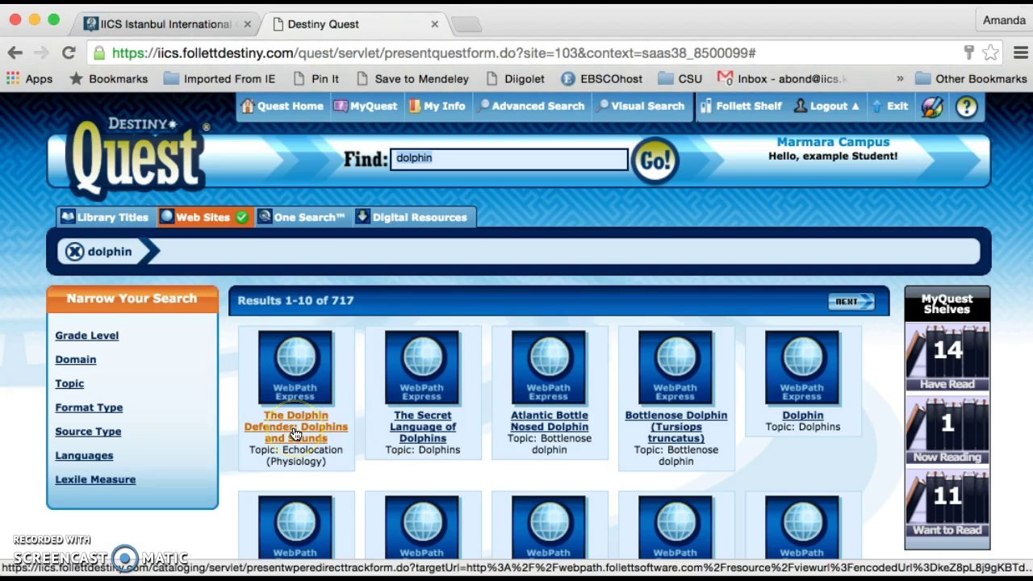
# Filter dolphin web sites to Grade Level PreK-2 (30) and open Bottlenose Dolphins
pyautogui.click(106, 341)
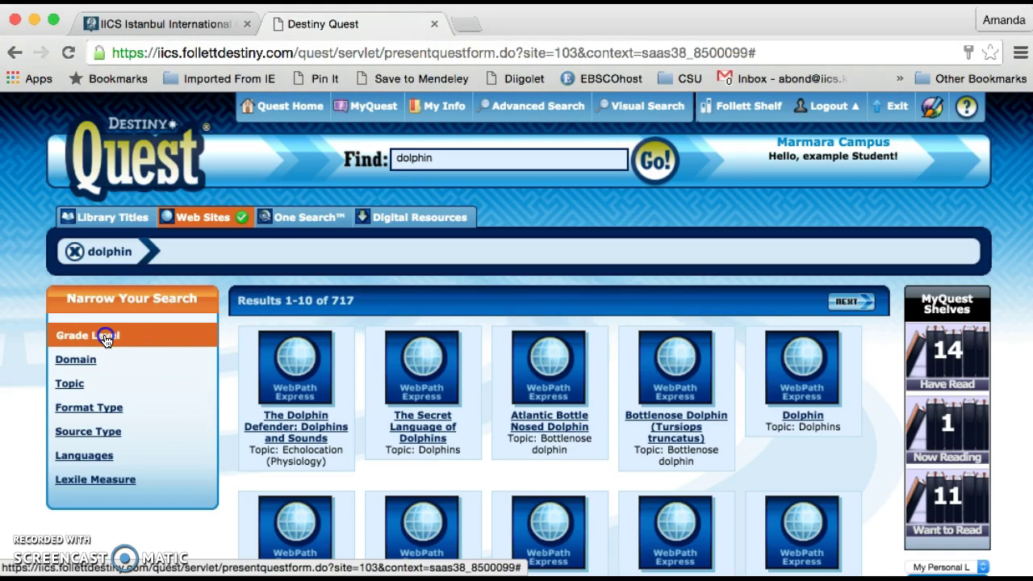
pyautogui.click(274, 331)
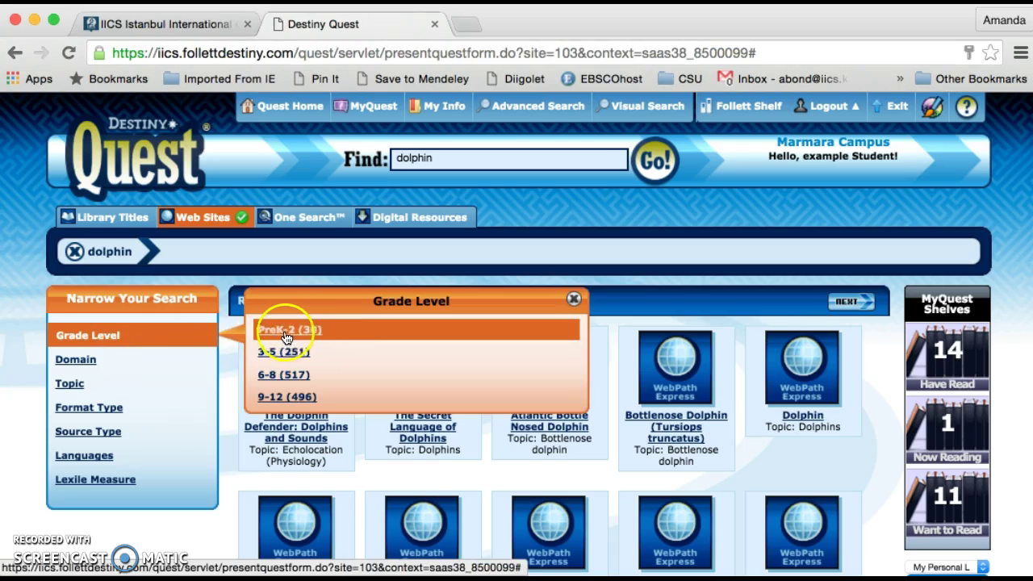
pyautogui.click(291, 338)
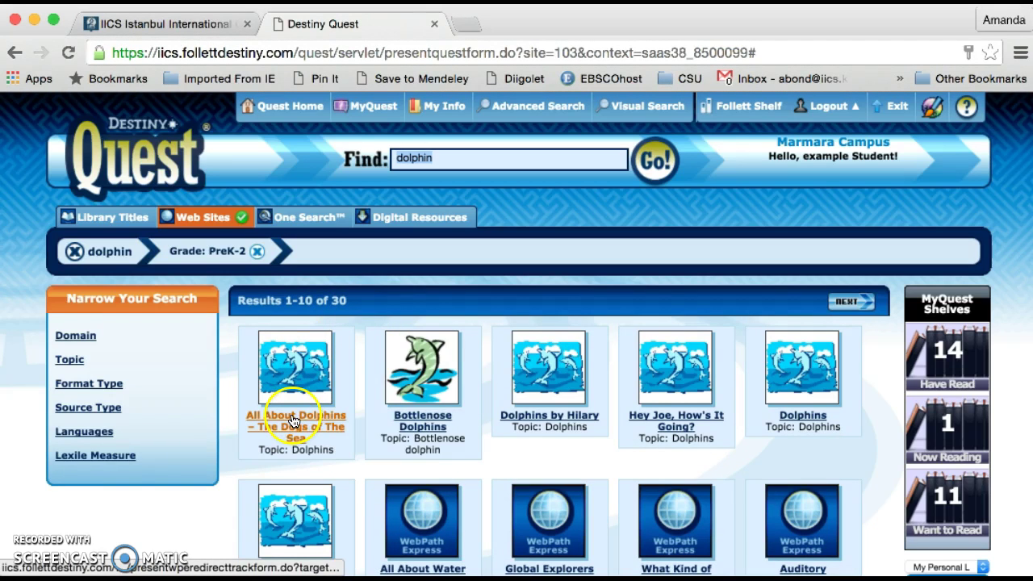
pyautogui.click(429, 423)
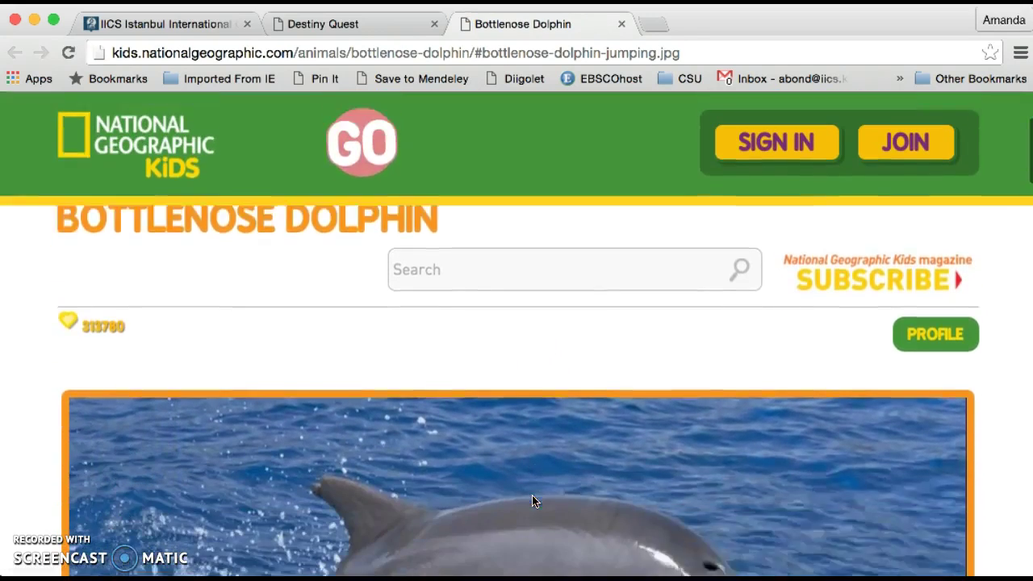
# Scroll through the Bottlenose Dolphin page, then close its tab to return to results
pyautogui.scroll(-5, 532, 501)
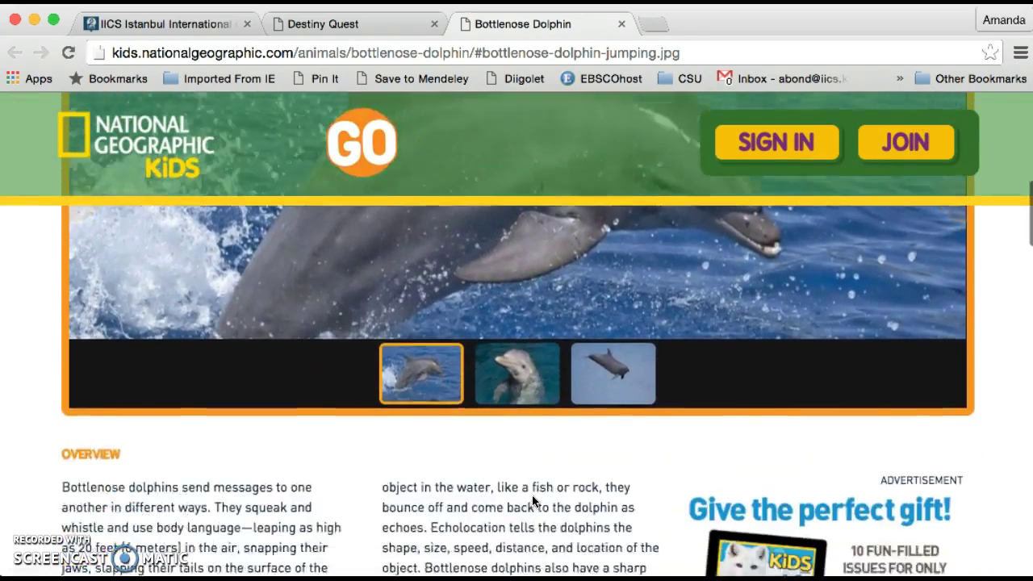
pyautogui.scroll(-3, 532, 501)
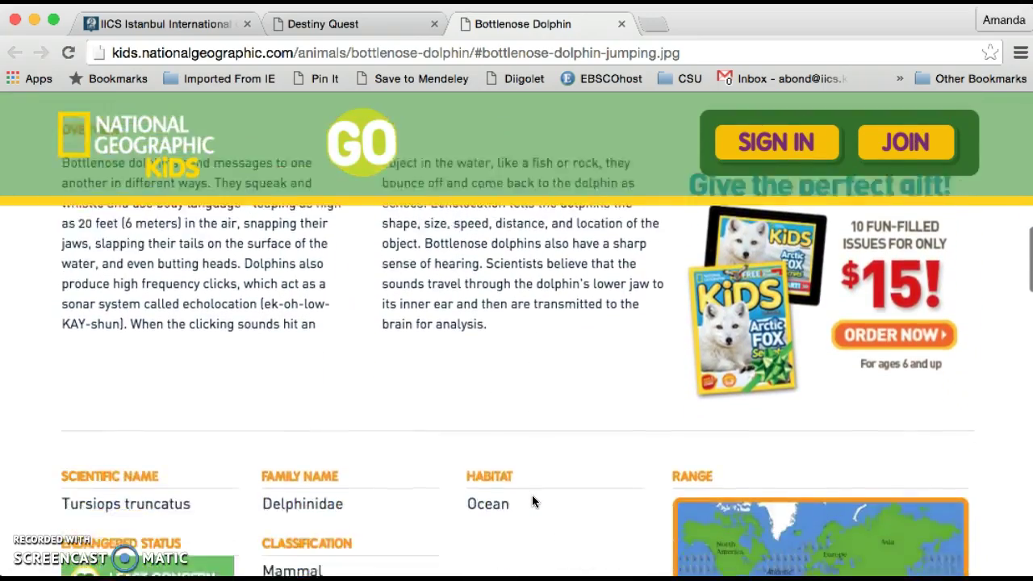
pyautogui.scroll(5, 532, 501)
pyautogui.scroll(8, 532, 495)
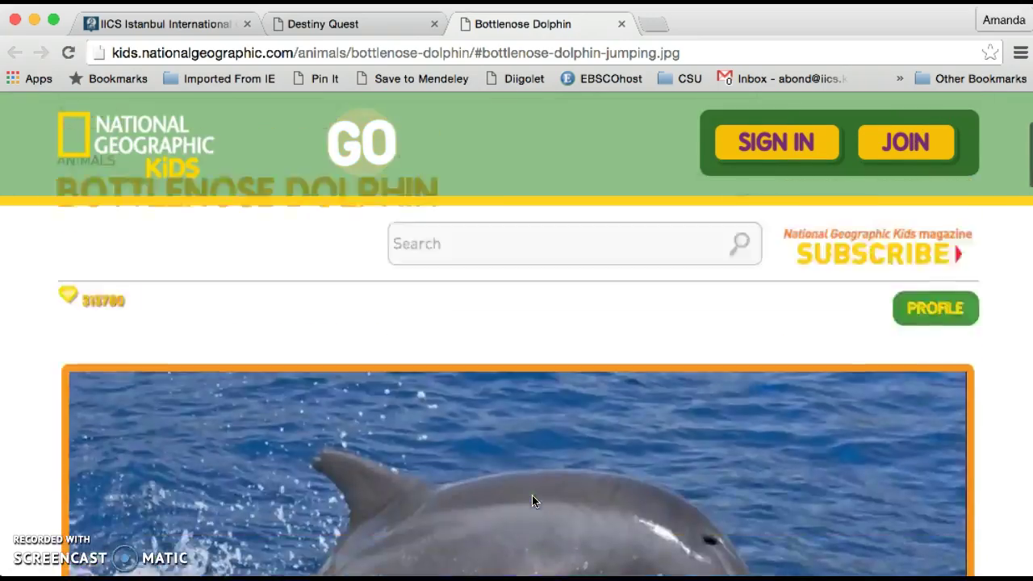
pyautogui.click(621, 25)
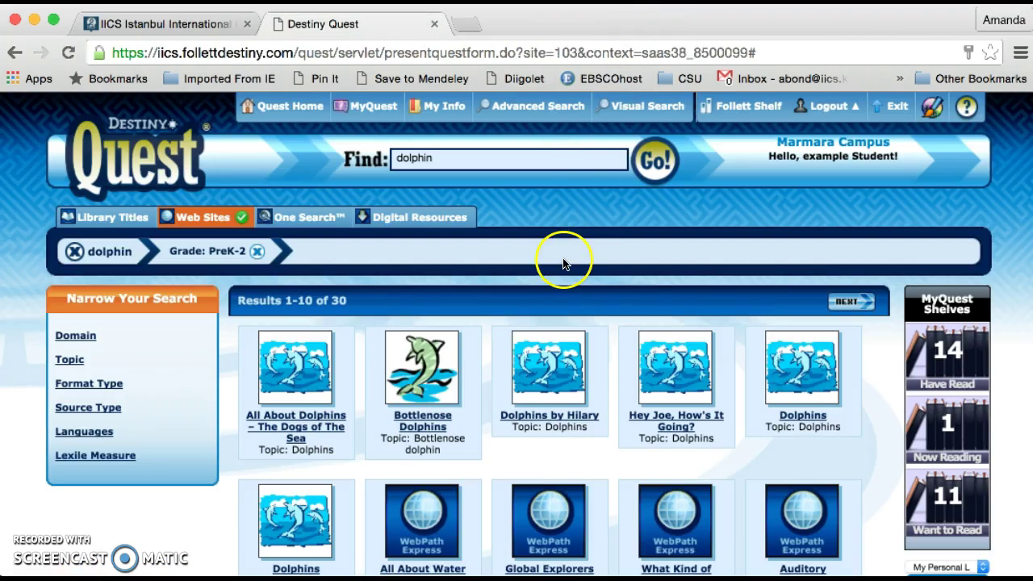